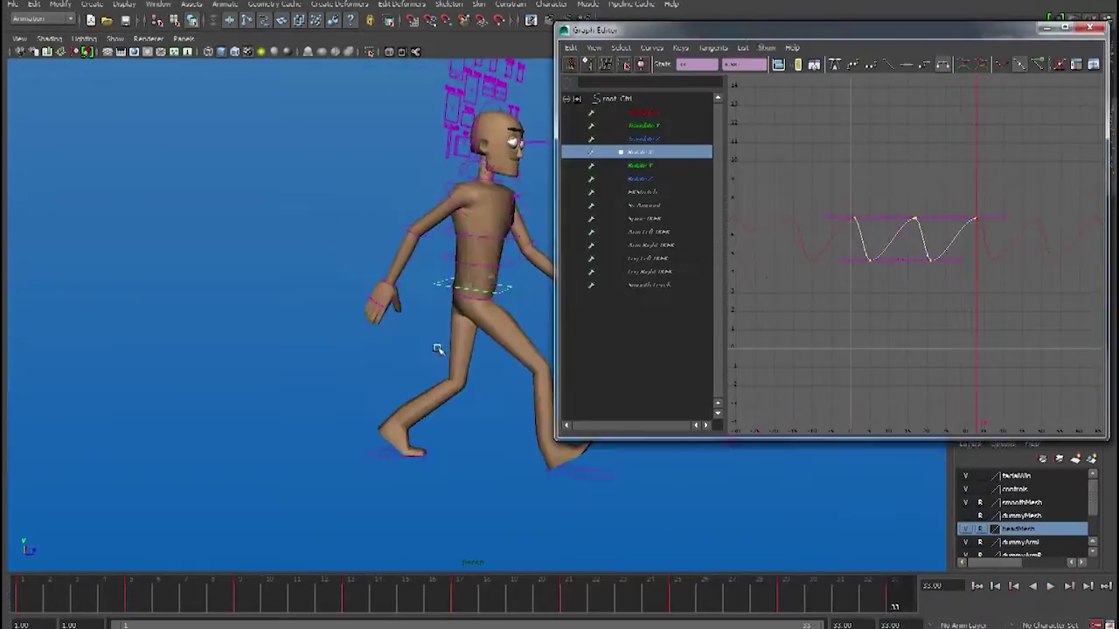
# Orbit the camera round to face the walking character from the front
pyautogui.keyDown('alt'); pyautogui.moveTo(438, 349); pyautogui.dragTo(407, 434); pyautogui.keyUp('alt')
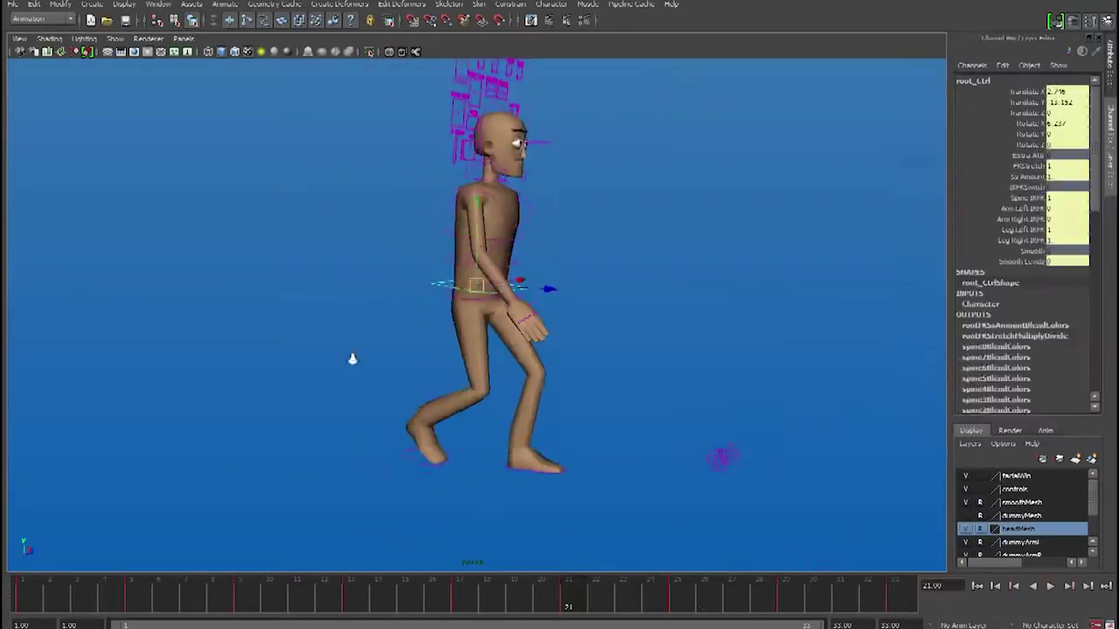
pyautogui.click(158, 4)
pyautogui.click(192, 68)
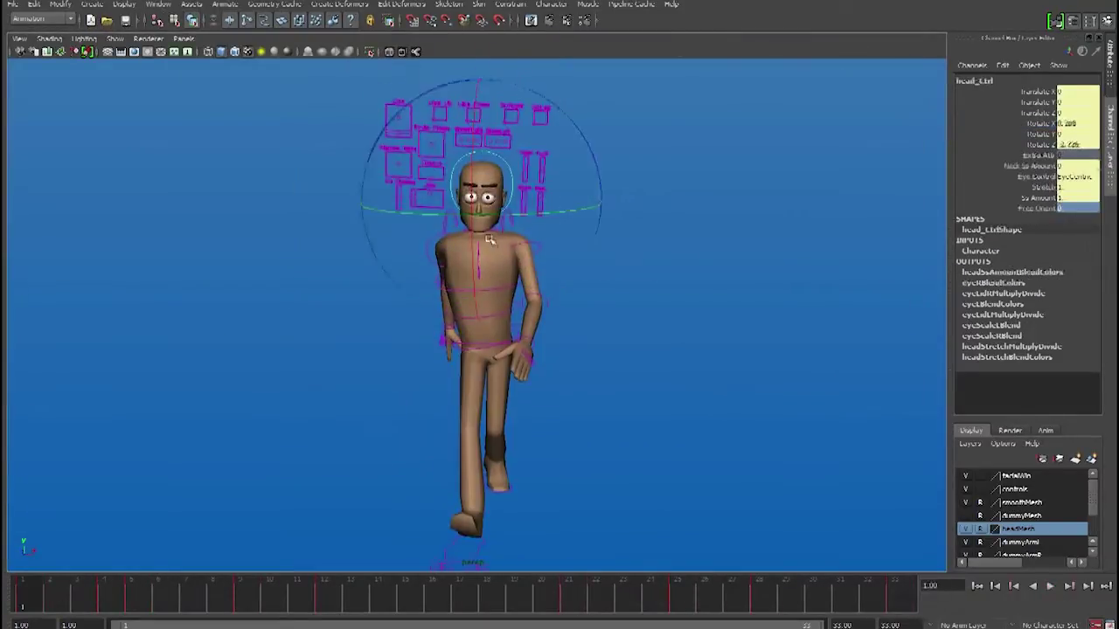
# Jump the walk cycle back to frame 17 on the timeline
pyautogui.click(1051, 586)
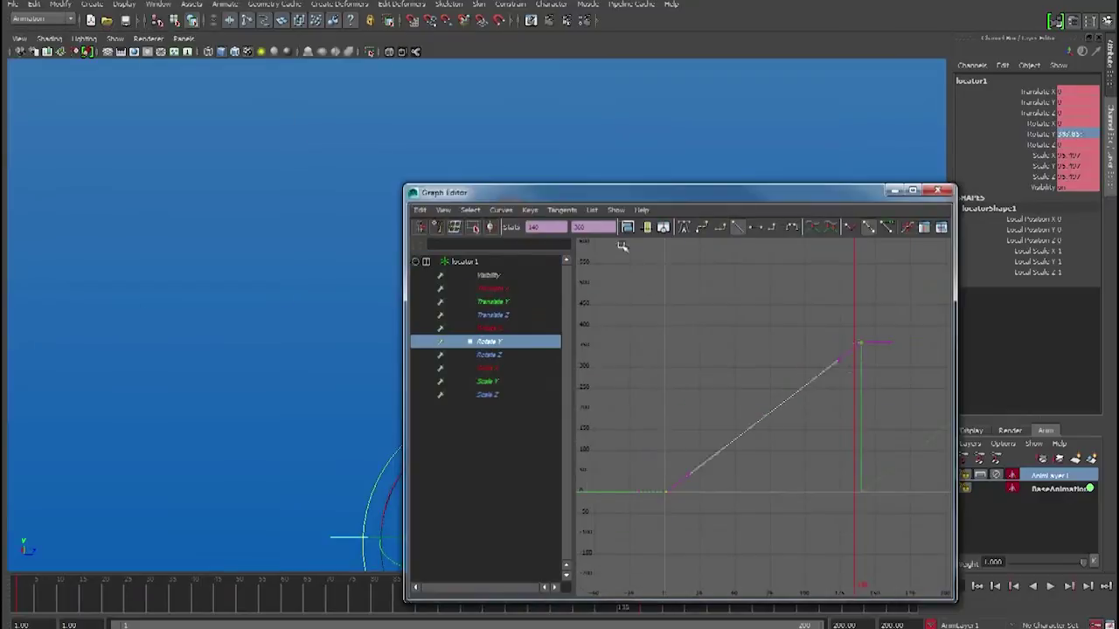
# Hide the NURBS curve controls and skeleton joints so only the character mesh shows
pyautogui.click(114, 38)
pyautogui.click(158, 291)
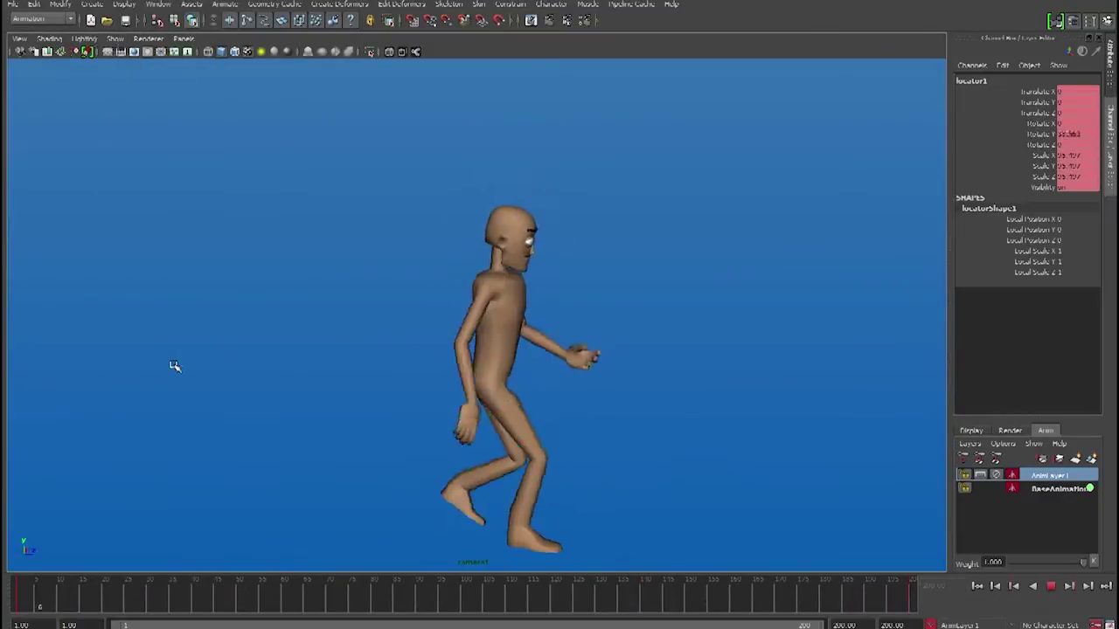